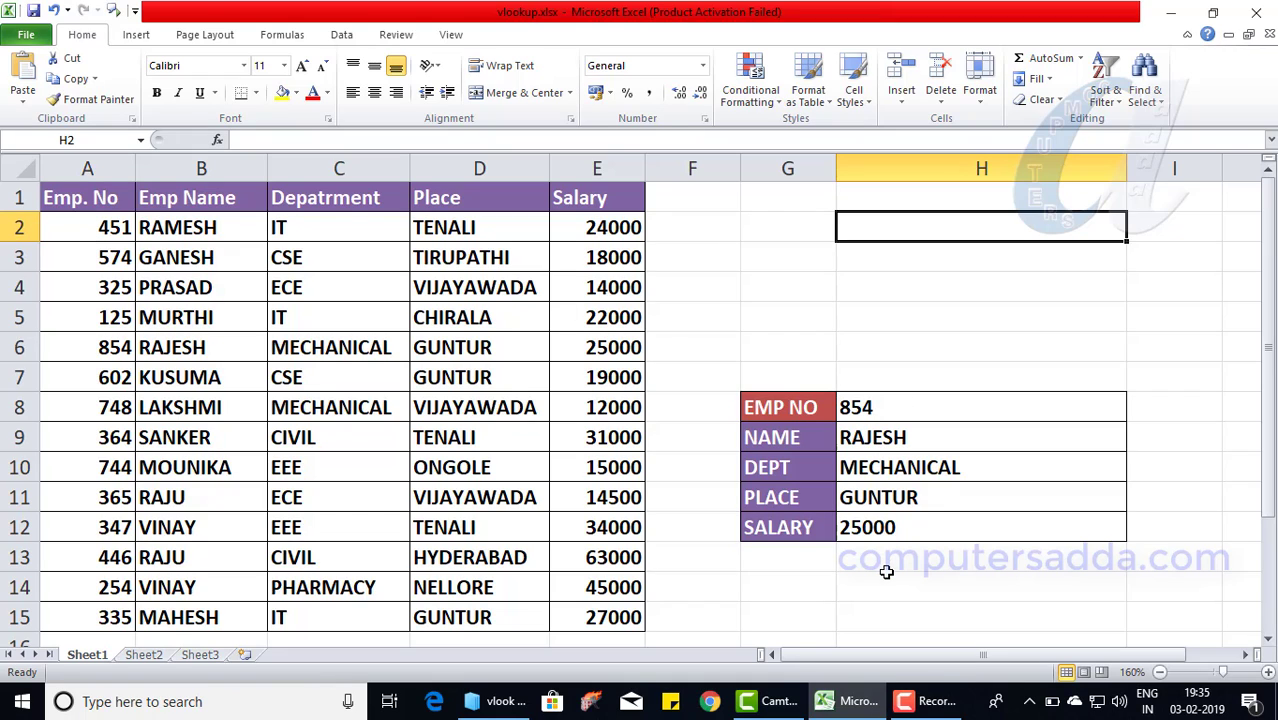
- Enter employee number 602 in H8 and reveal H9's =VLOOKUP(H8,A2:E15,2,FALSE) formula
click(881, 409)
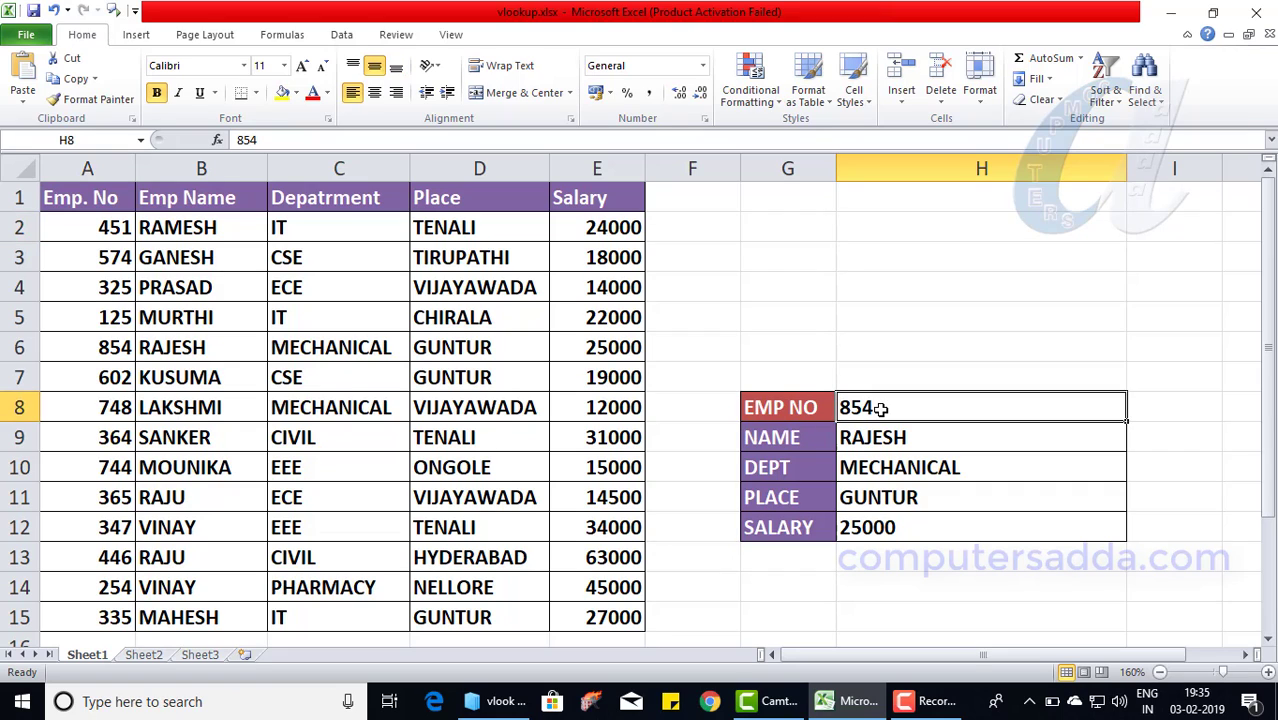
text(602)
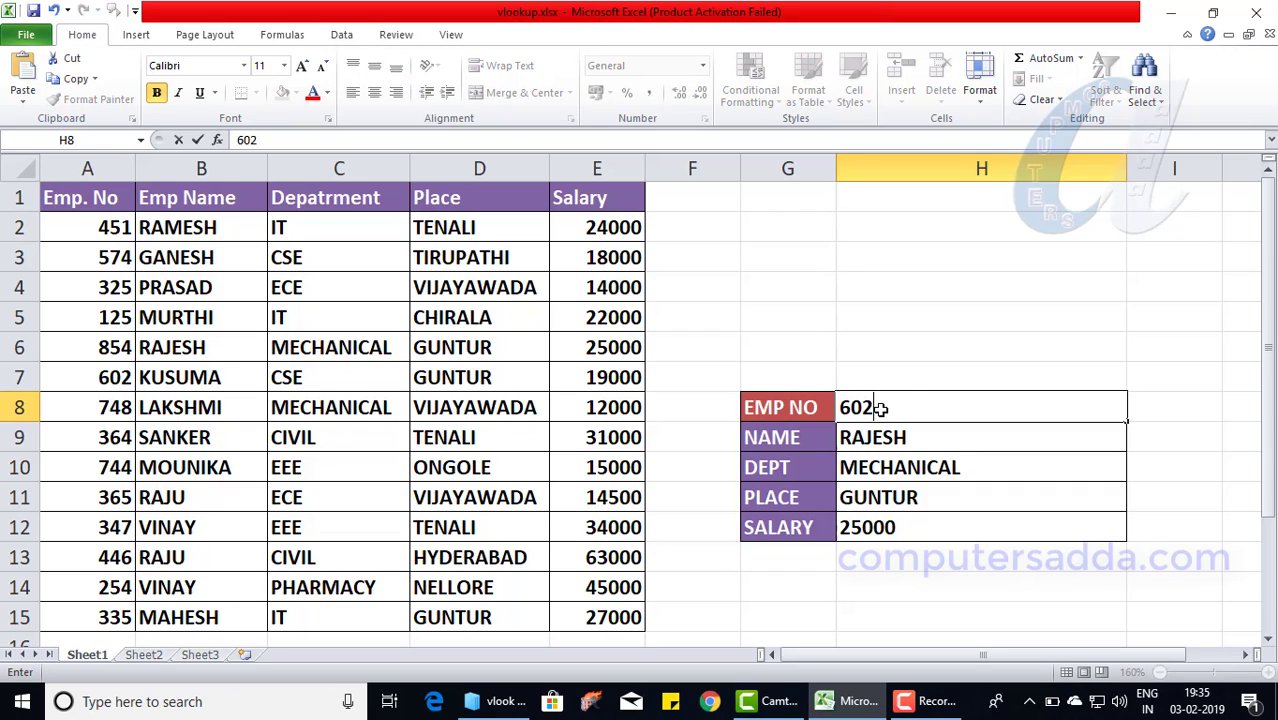
click(909, 372)
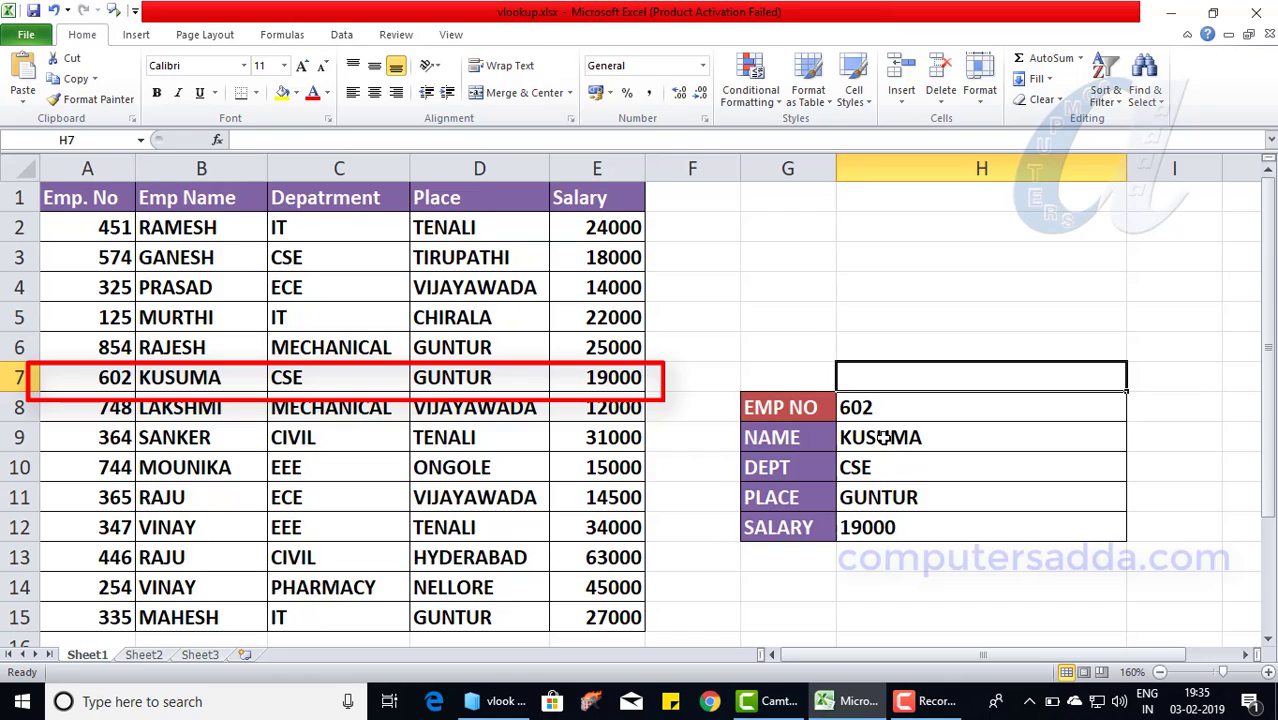
double_click(880, 438)
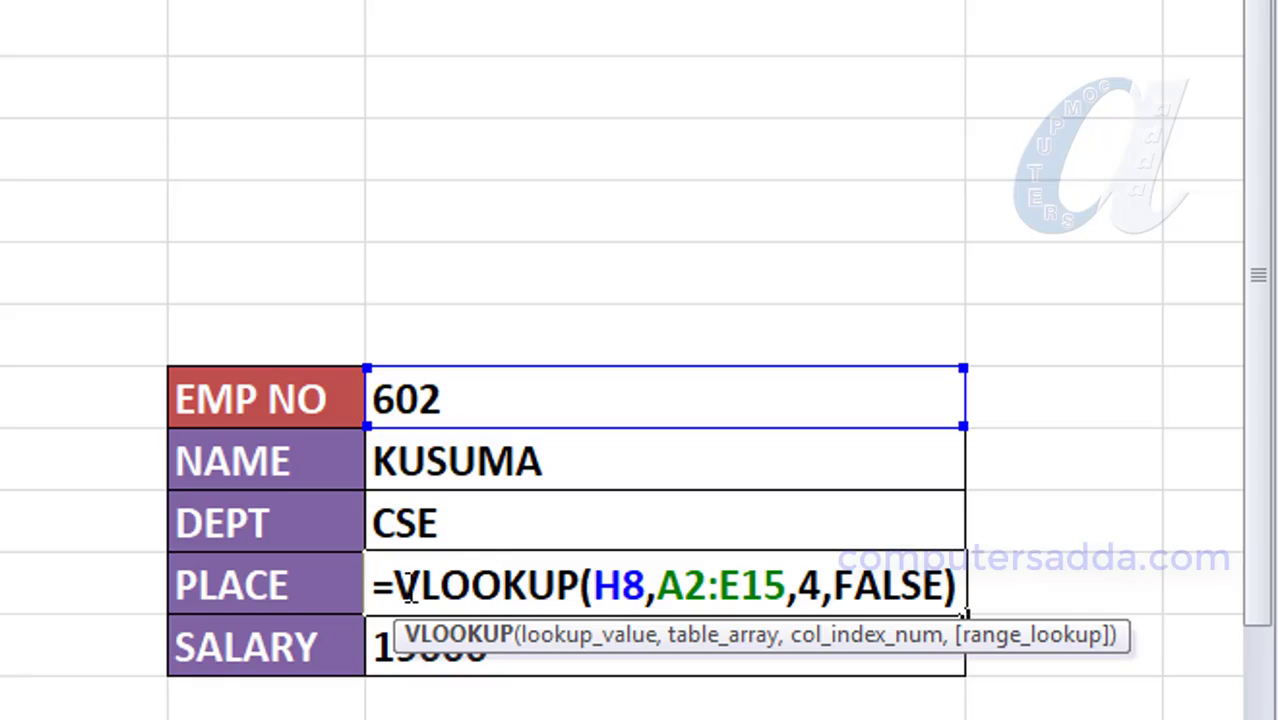
drag(411, 588, 620, 585)
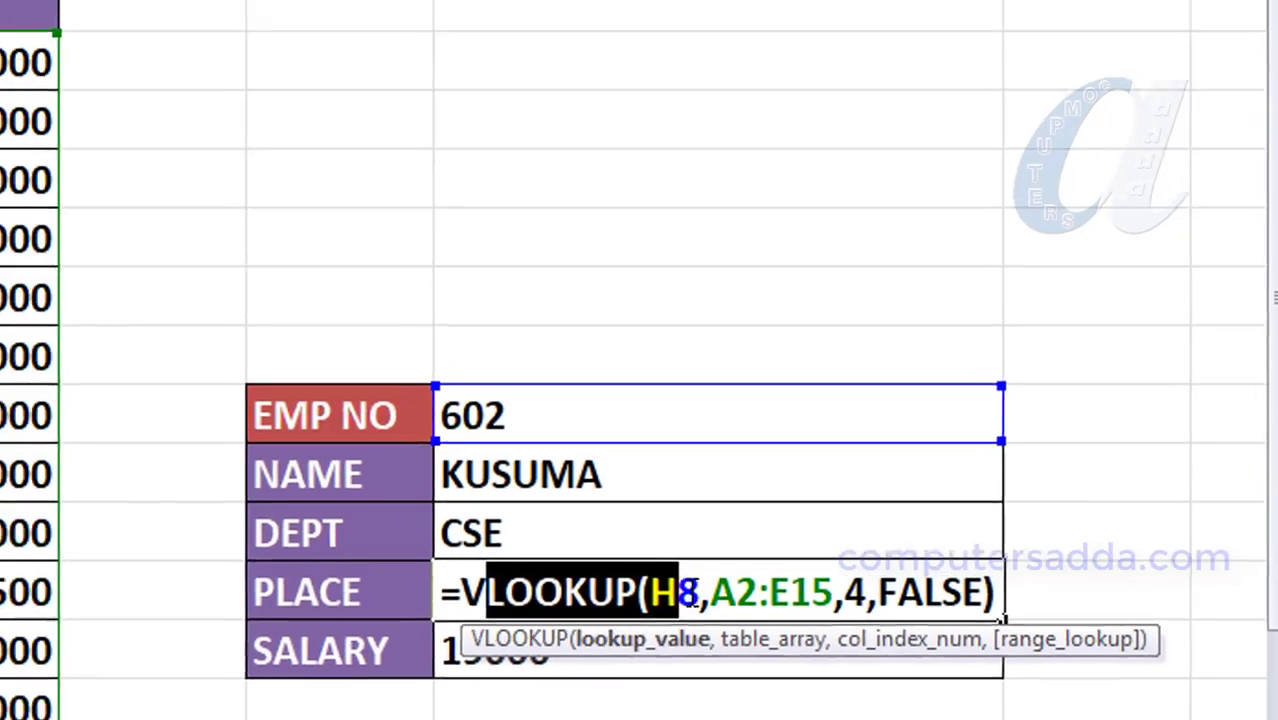
click(578, 525)
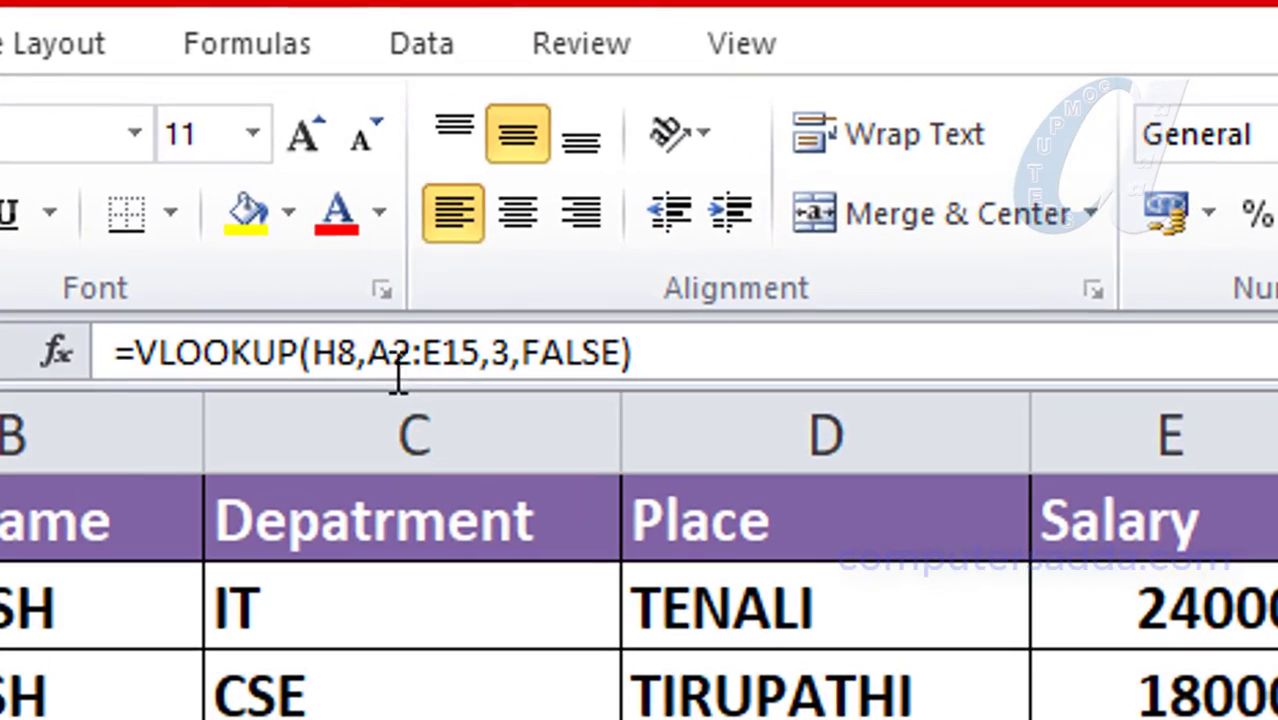
click(170, 160)
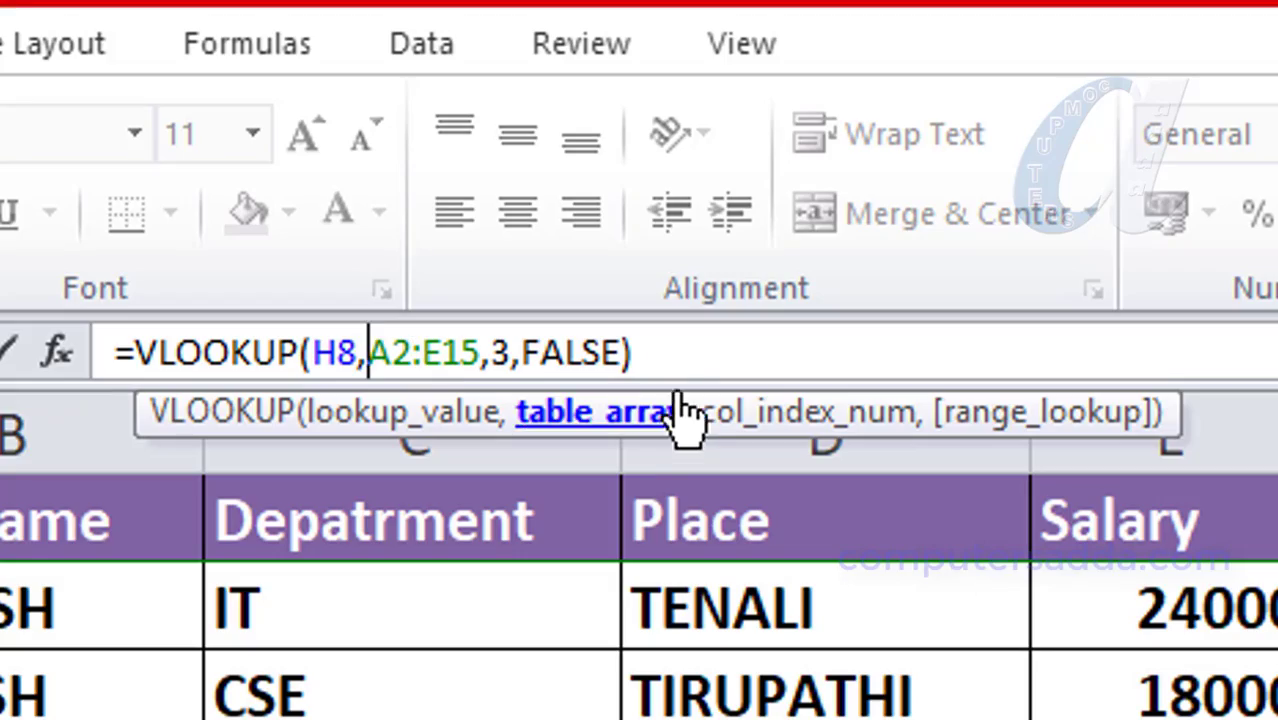
key(Return)
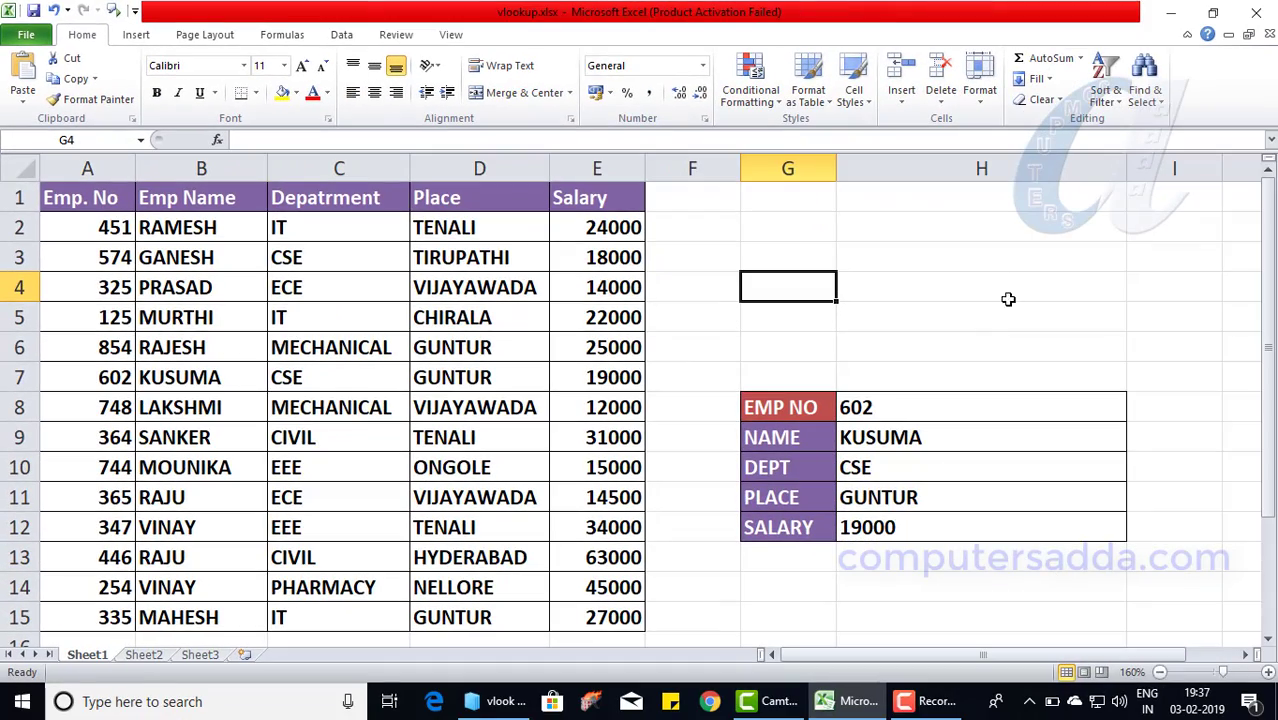
- Select the entire worksheet and untick Locked under Format Cells Protection
click(920, 287)
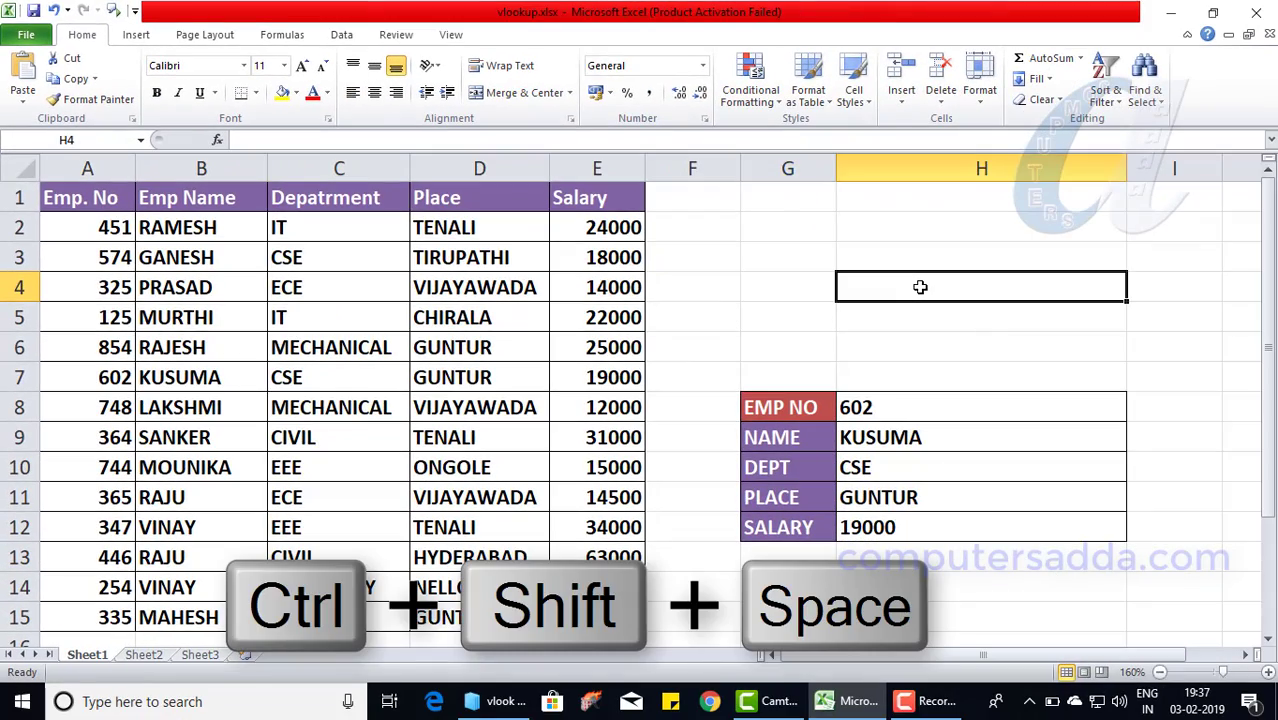
key(ctrl+shift+space)
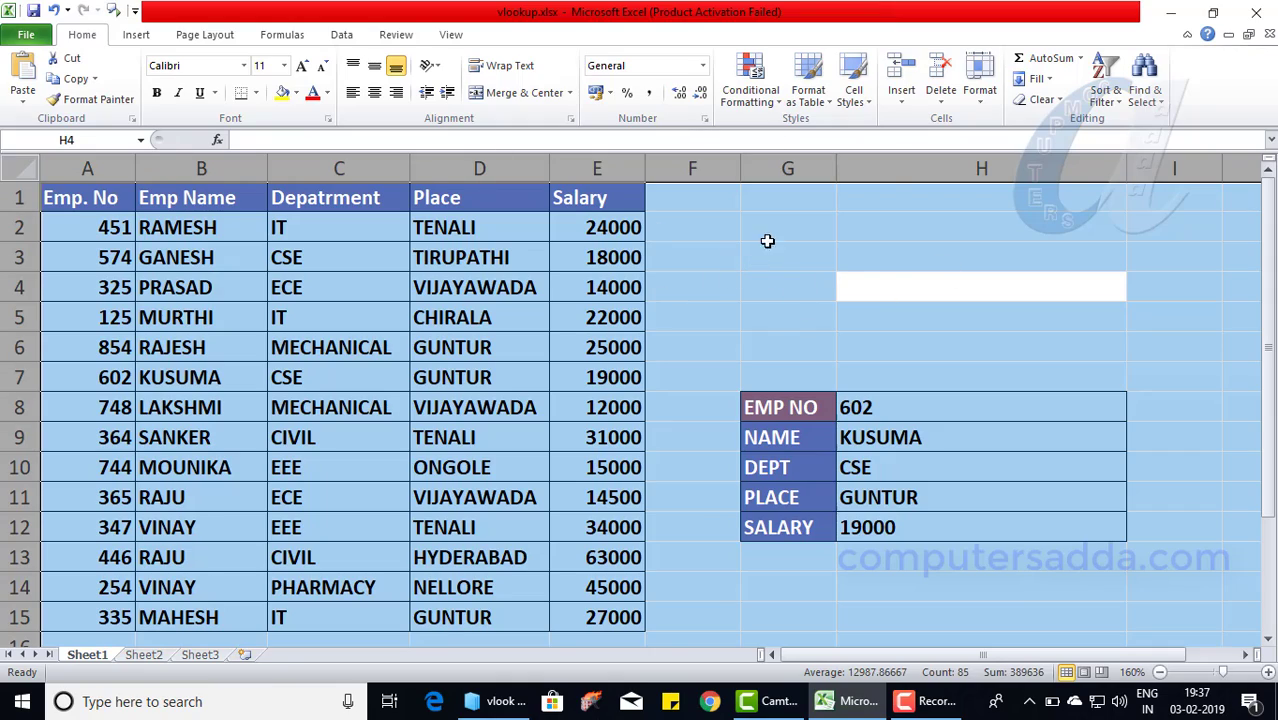
right_click(791, 276)
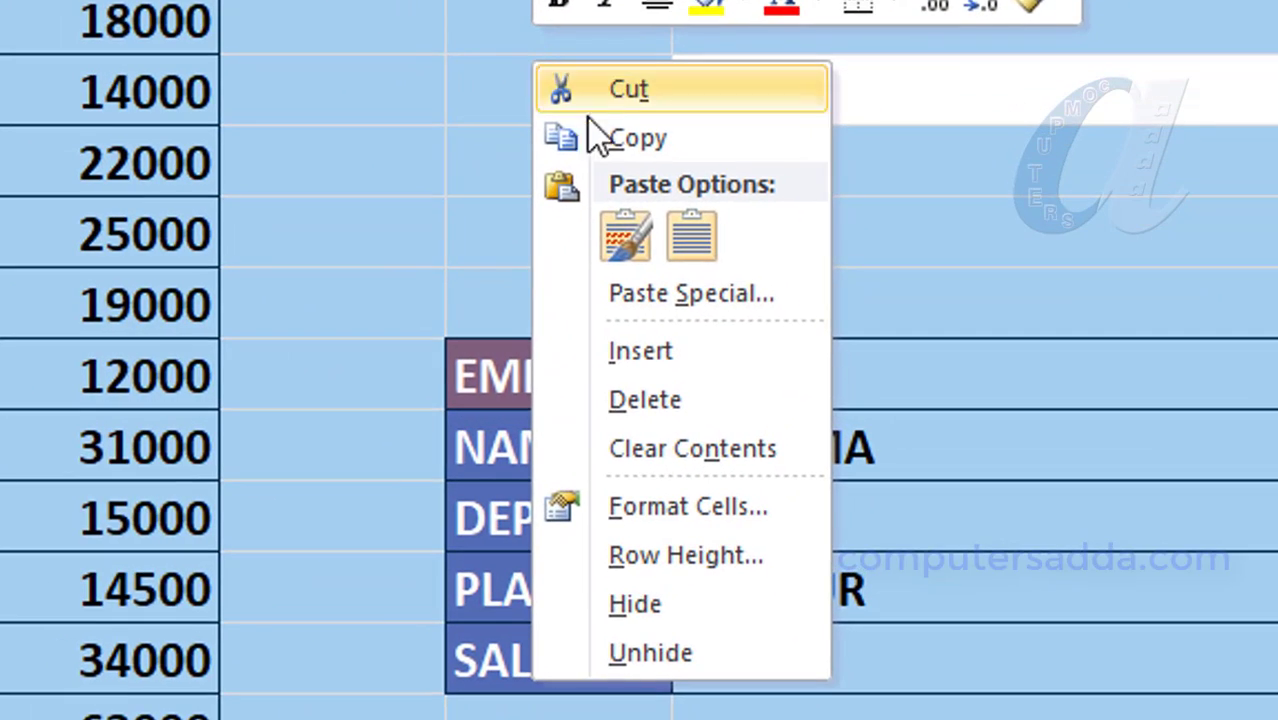
click(648, 508)
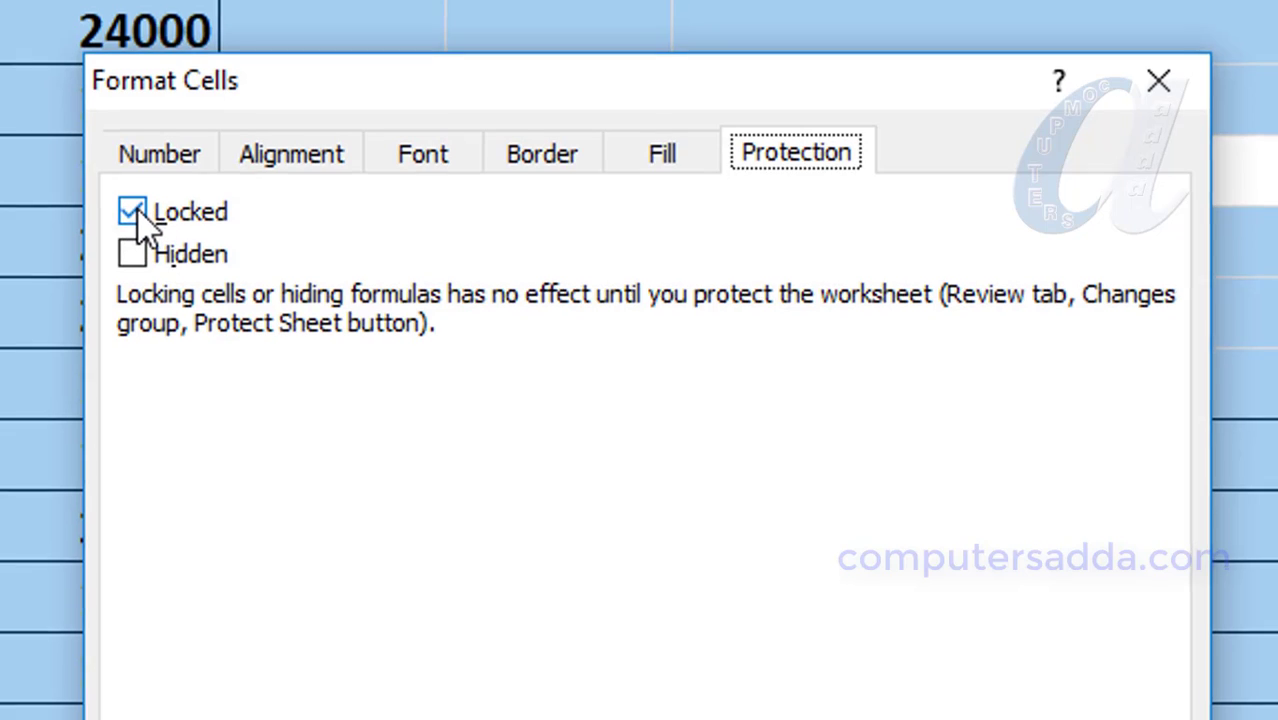
click(927, 675)
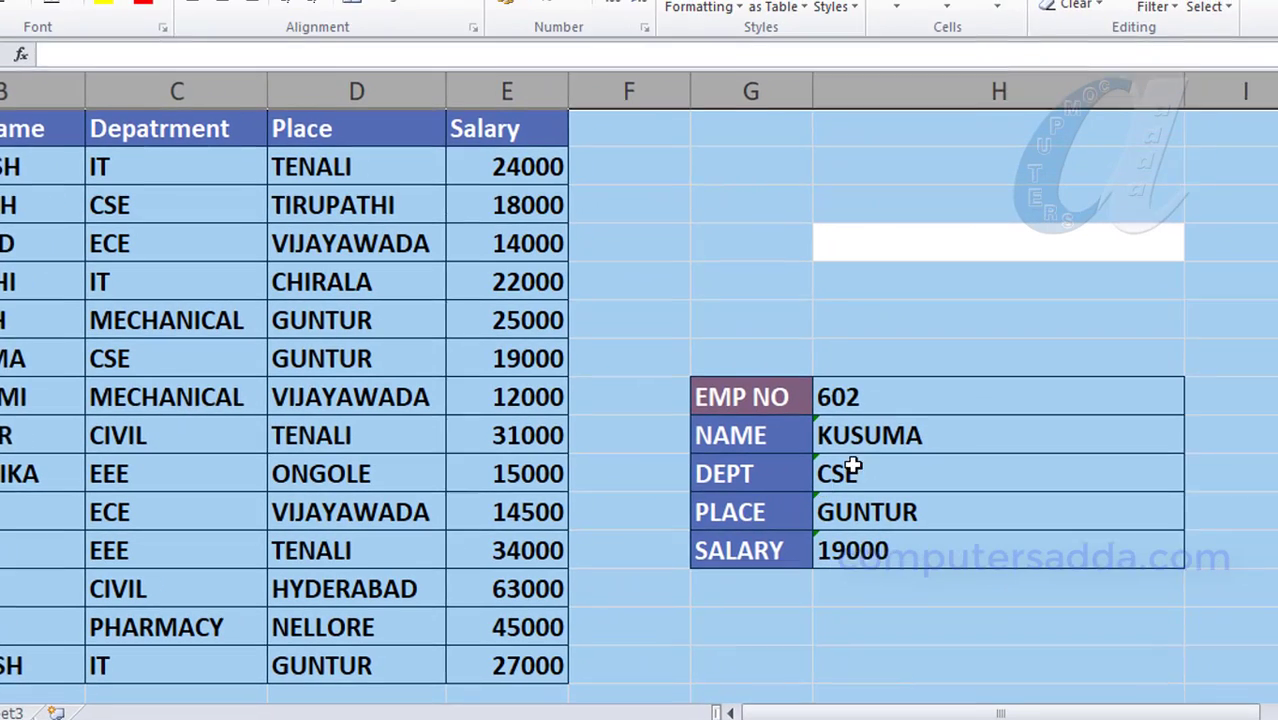
- Tick Locked in Format Cells Protection for the result cells H9:H12
click(872, 330)
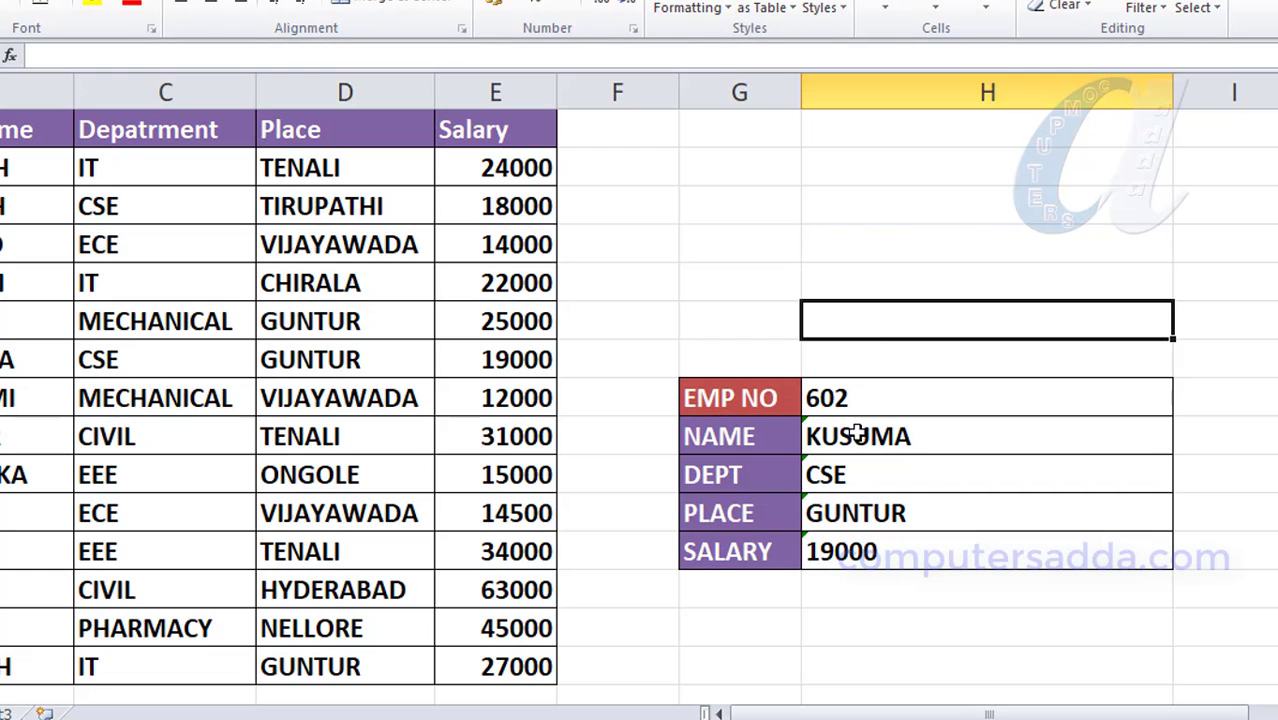
drag(858, 434, 858, 552)
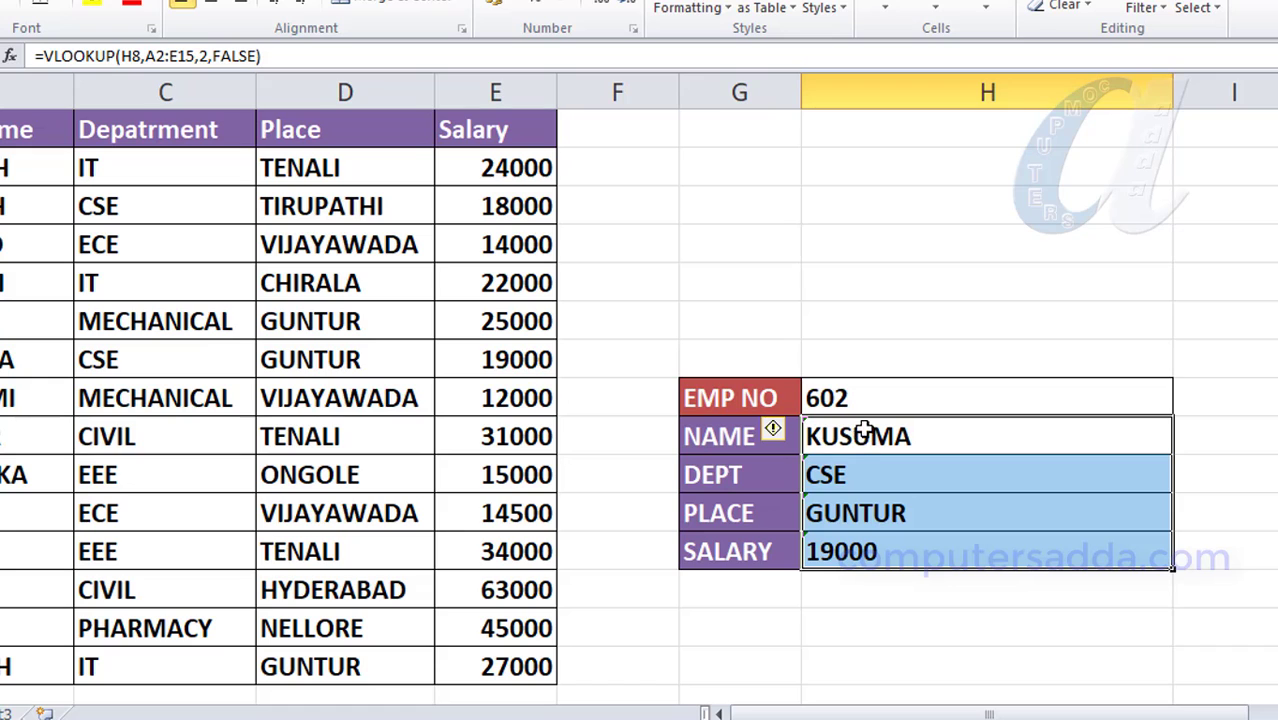
right_click(862, 551)
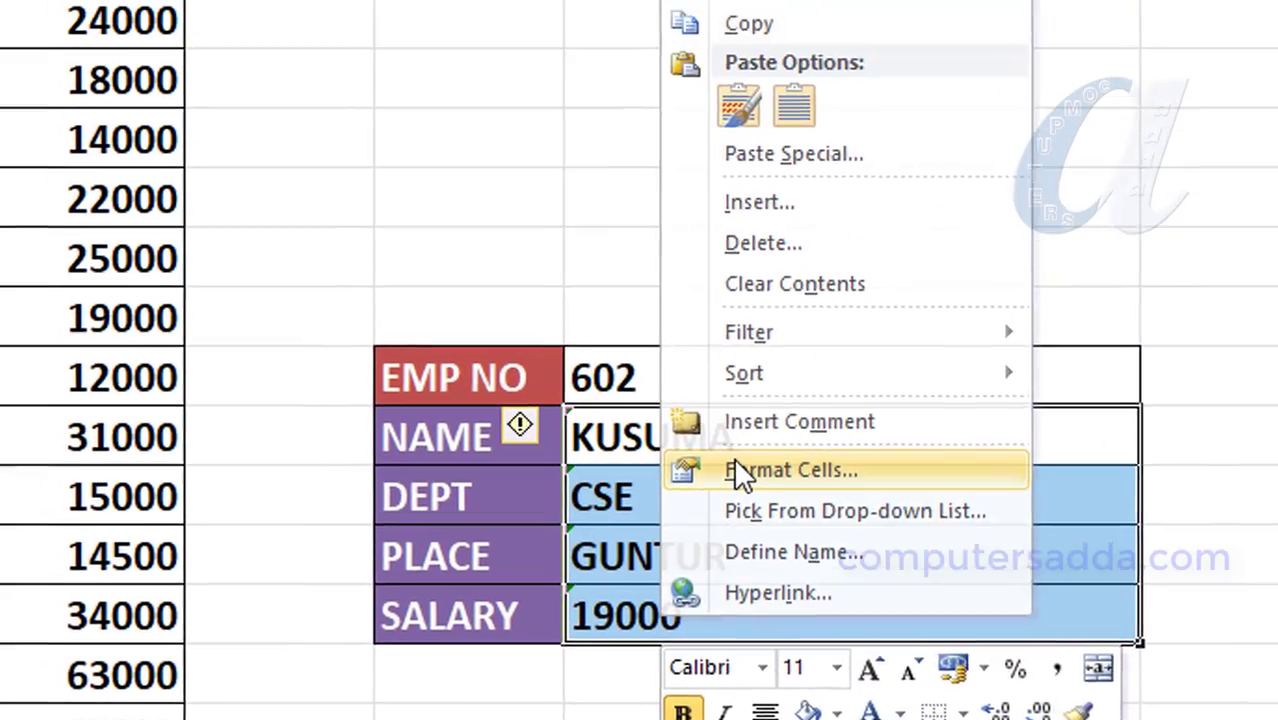
click(711, 310)
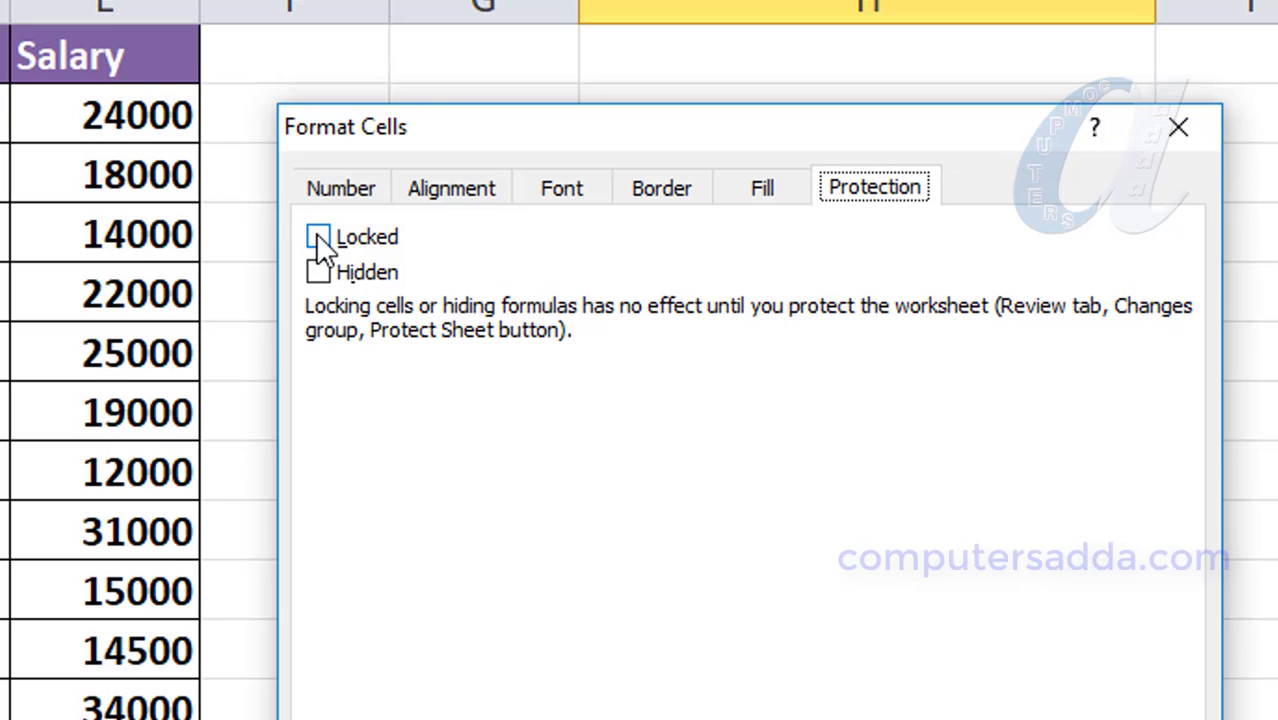
click(945, 612)
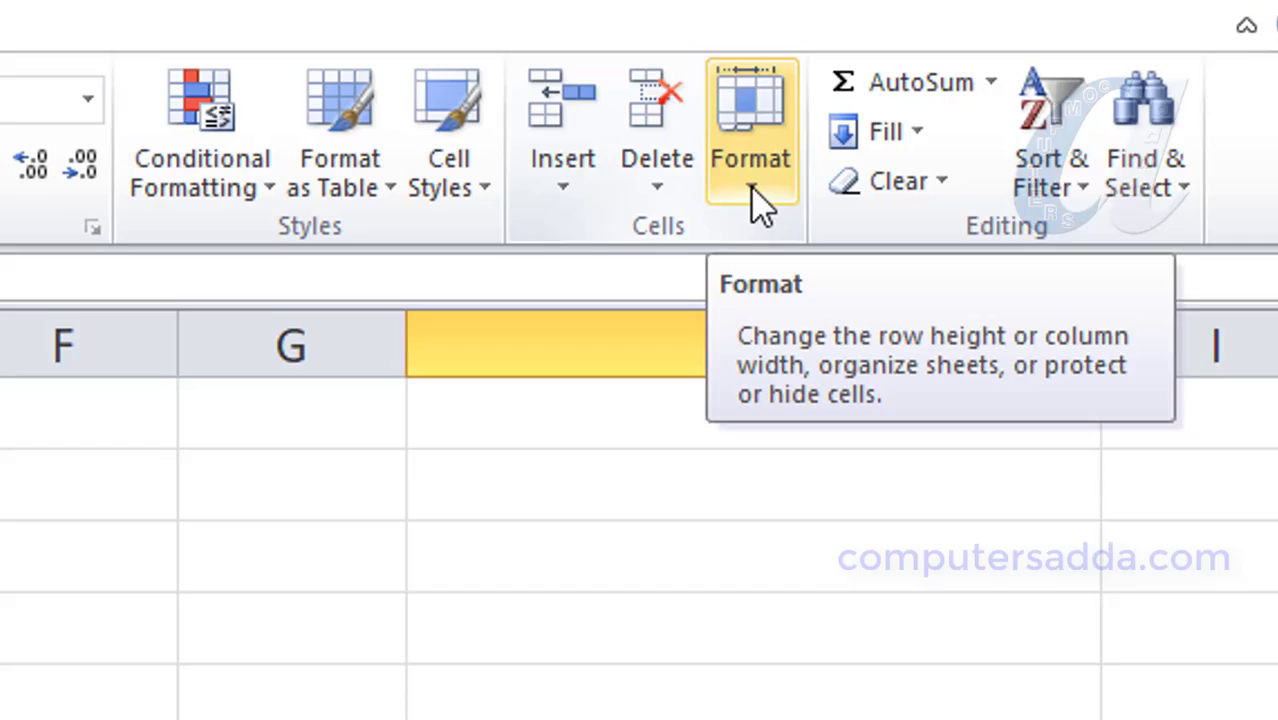
- Start Review > Protect Sheet with H9:H12 selected and enter a protection password
click(760, 225)
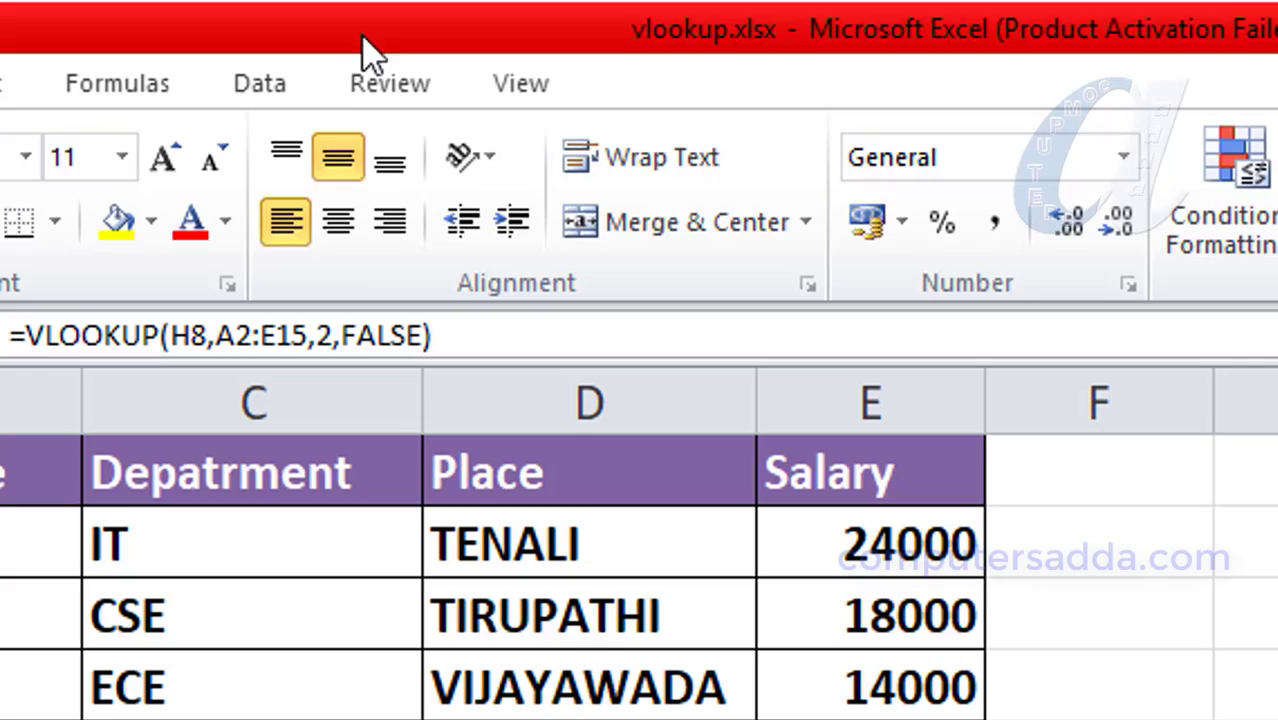
click(329, 62)
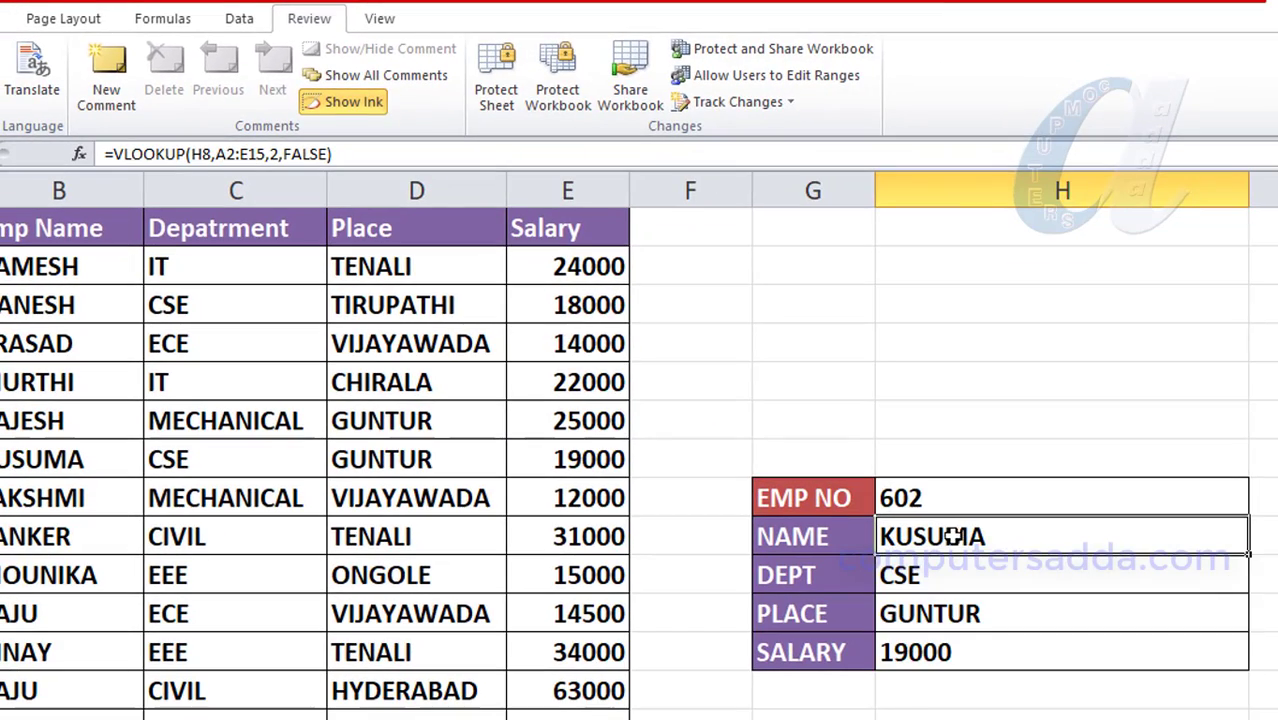
drag(952, 541, 945, 648)
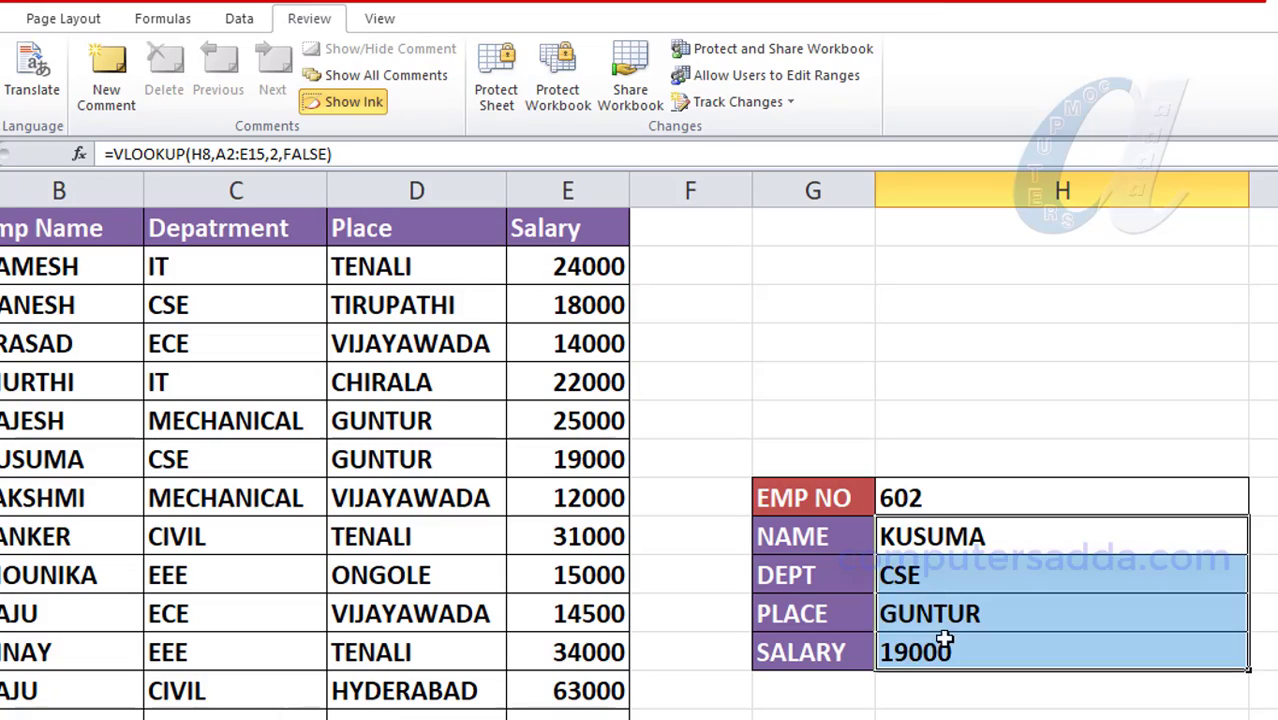
click(506, 112)
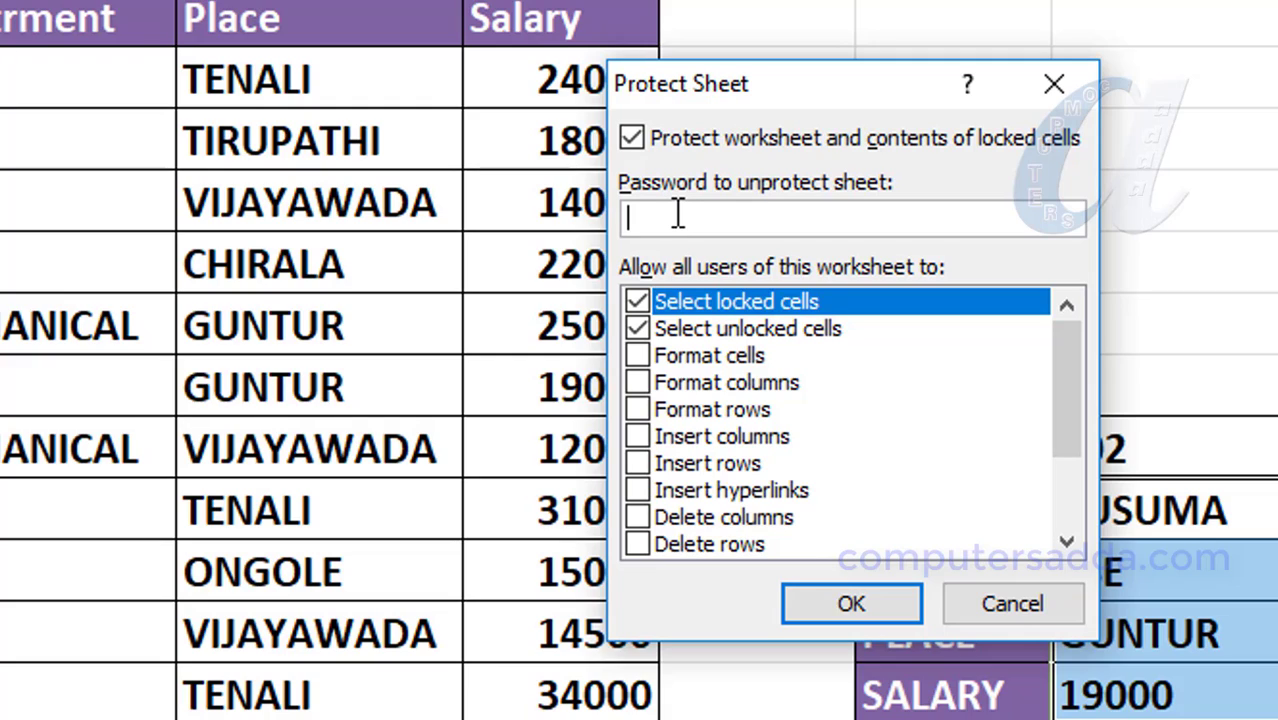
text(12345)
click(850, 605)
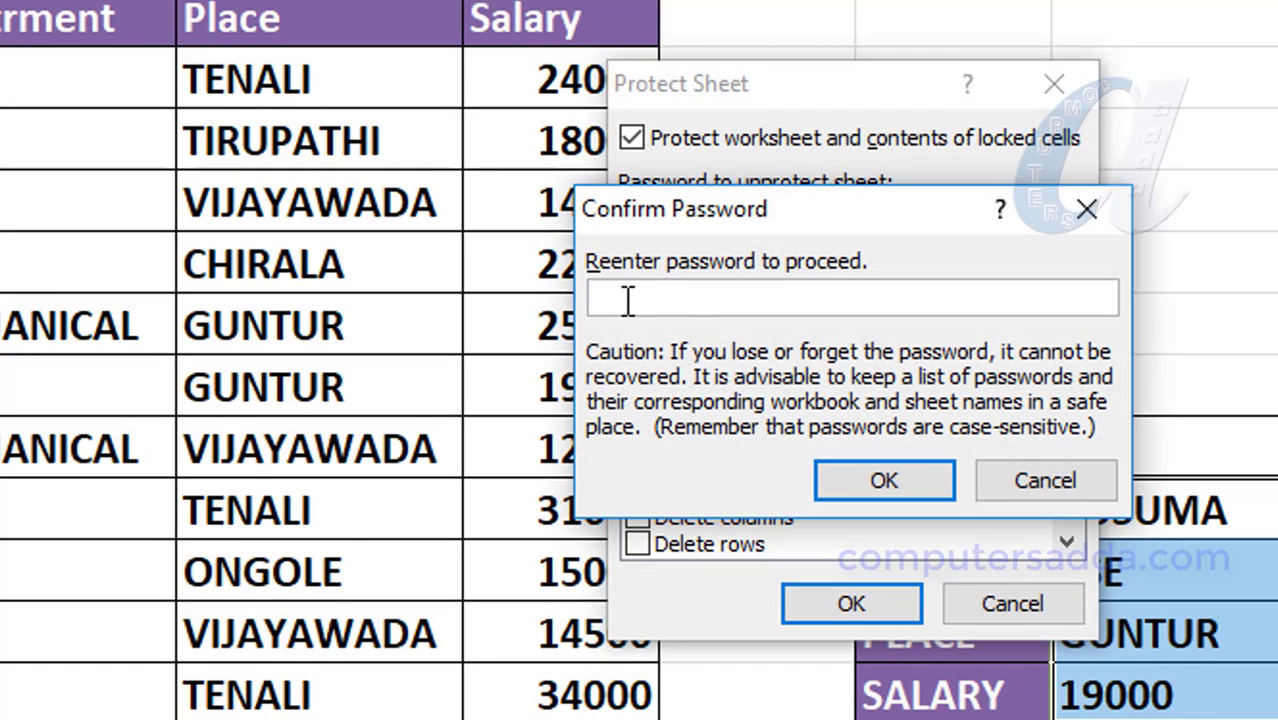
- Confirm the protection password, then verify the locked NAME cell H9 refuses editing
text(•••••)
click(862, 484)
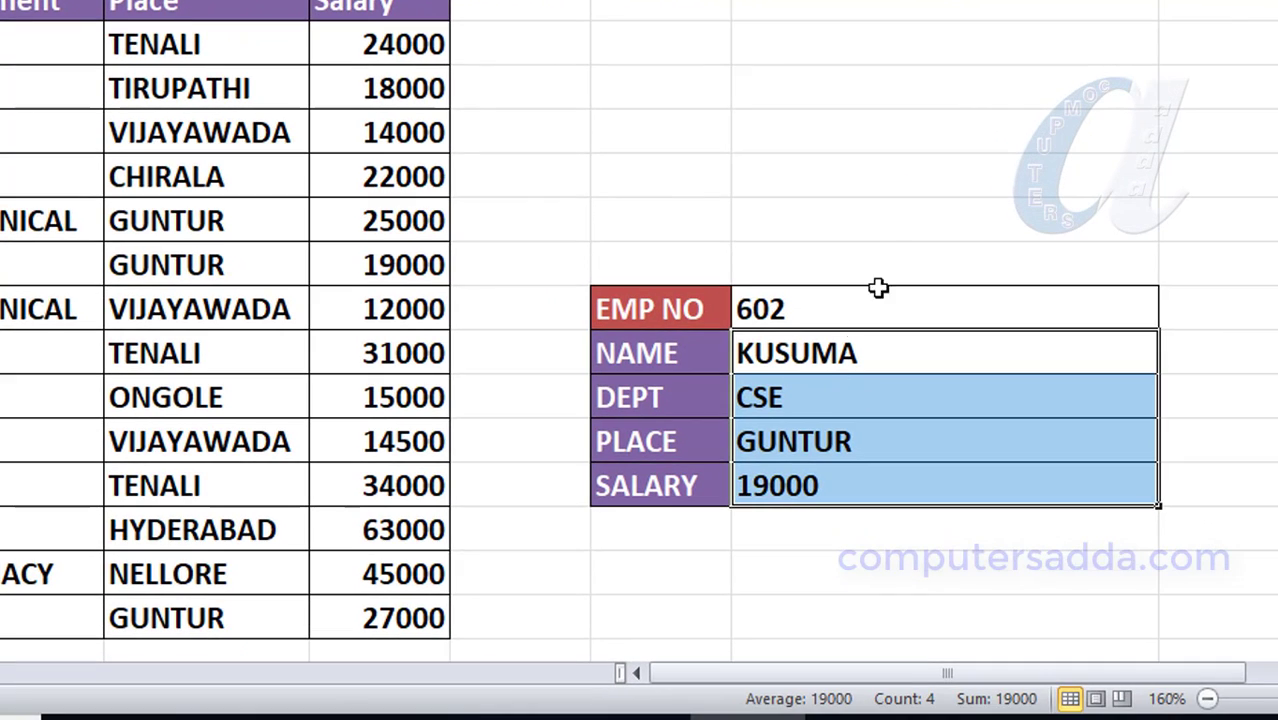
click(1175, 302)
click(1080, 475)
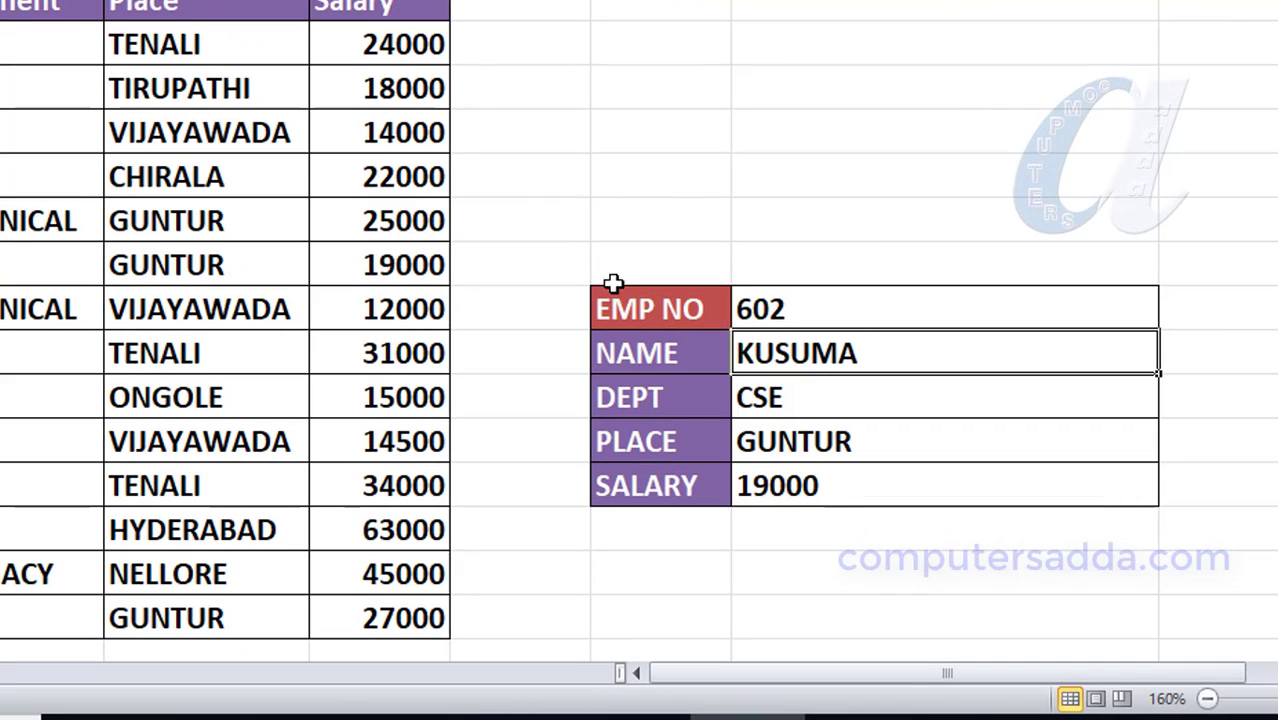
double_click(811, 360)
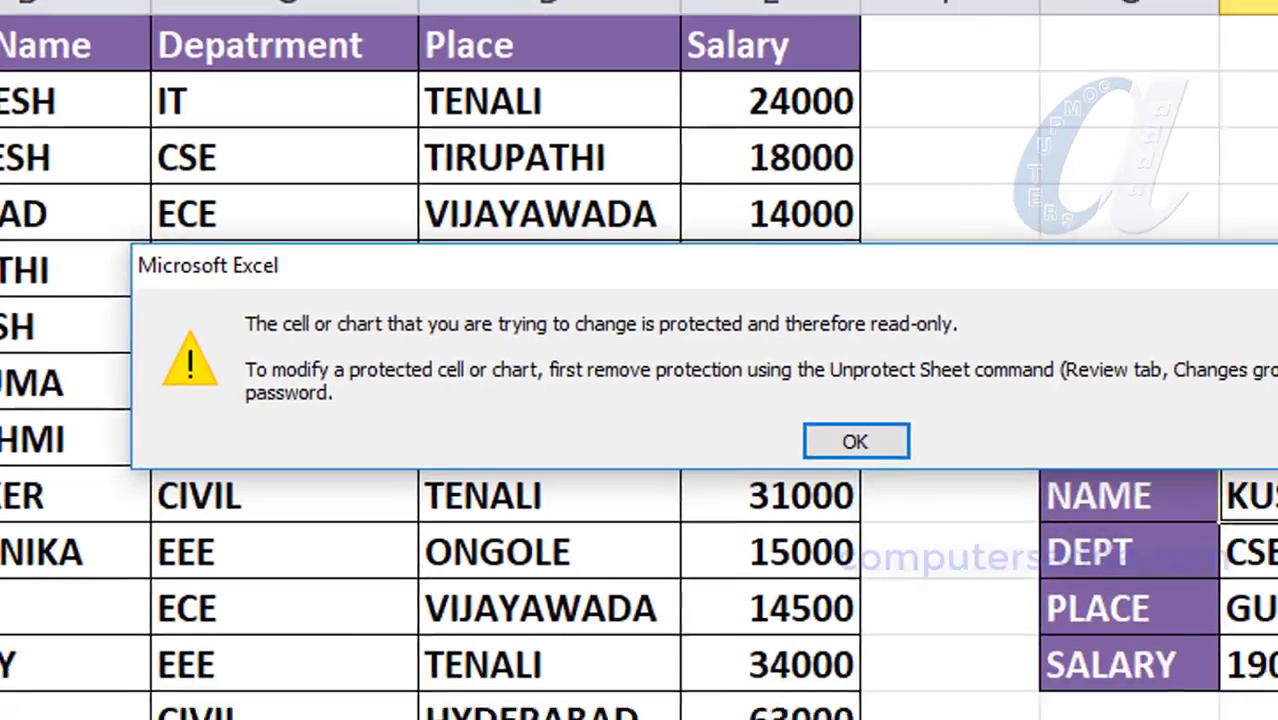
key(Return)
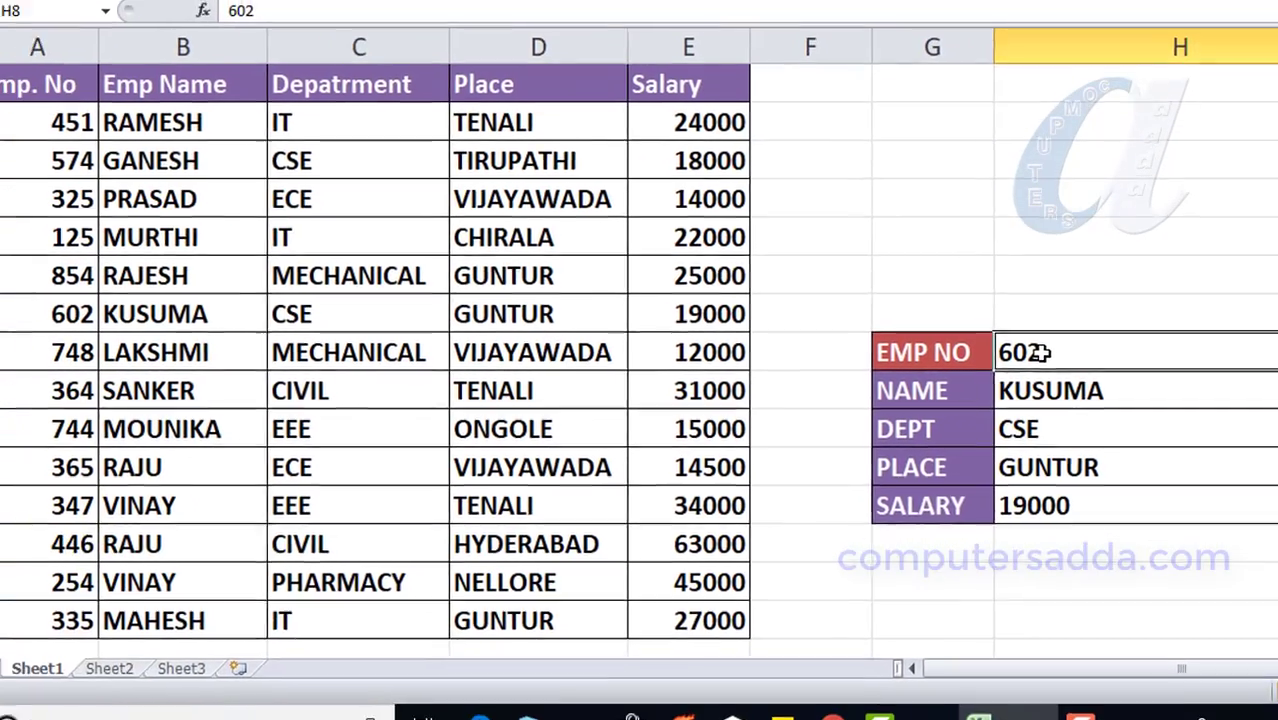
- Look up employee 748 and confirm result cells H9:H12 remain read-only
text(7)
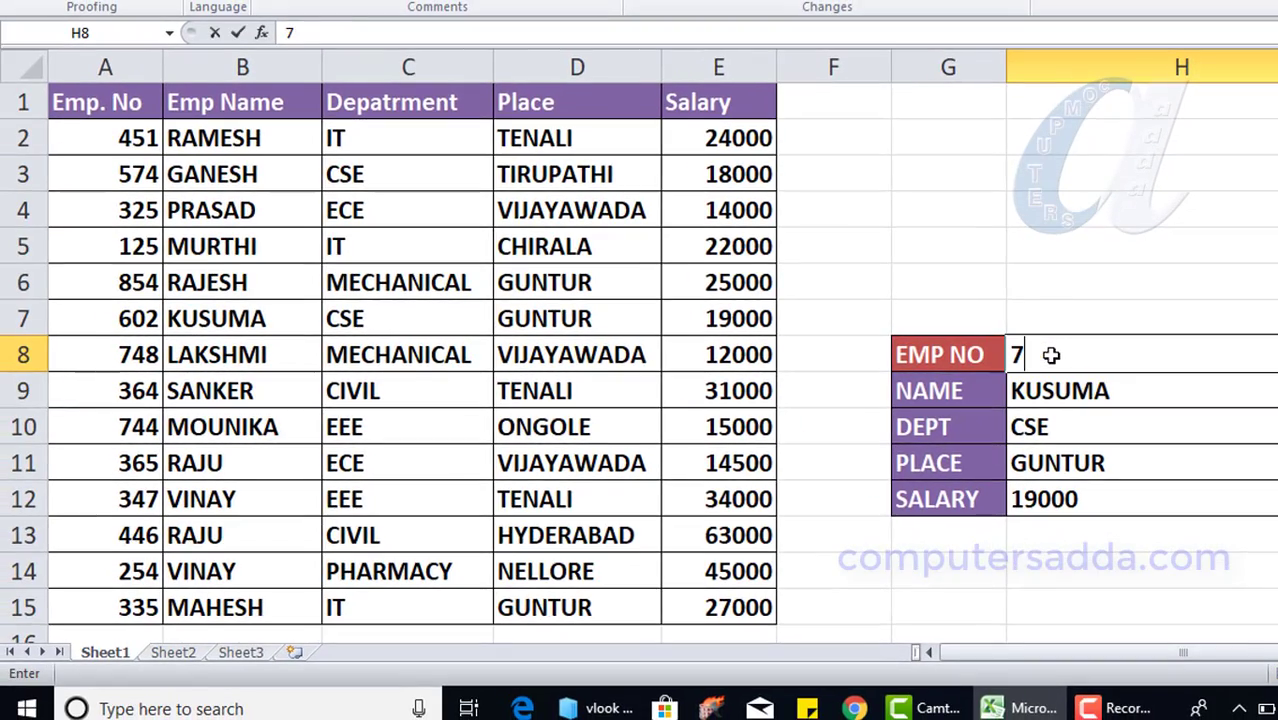
text(48)
click(1060, 318)
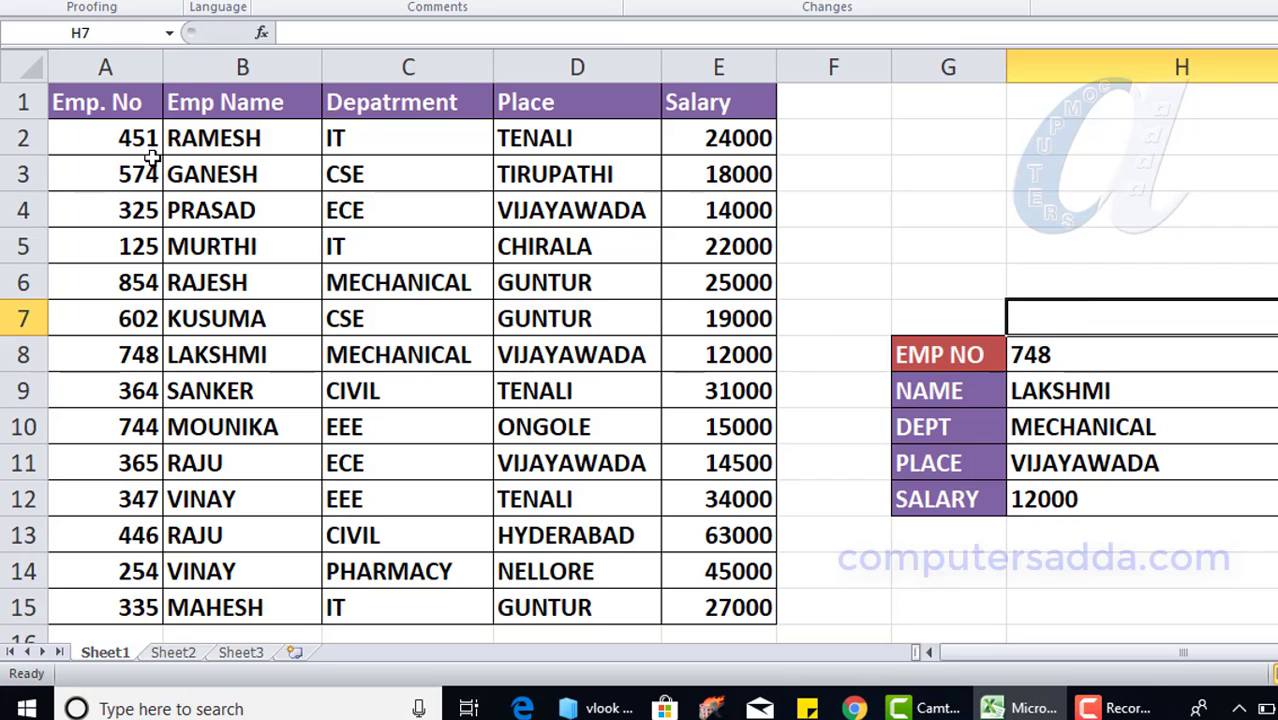
drag(1045, 395, 1052, 490)
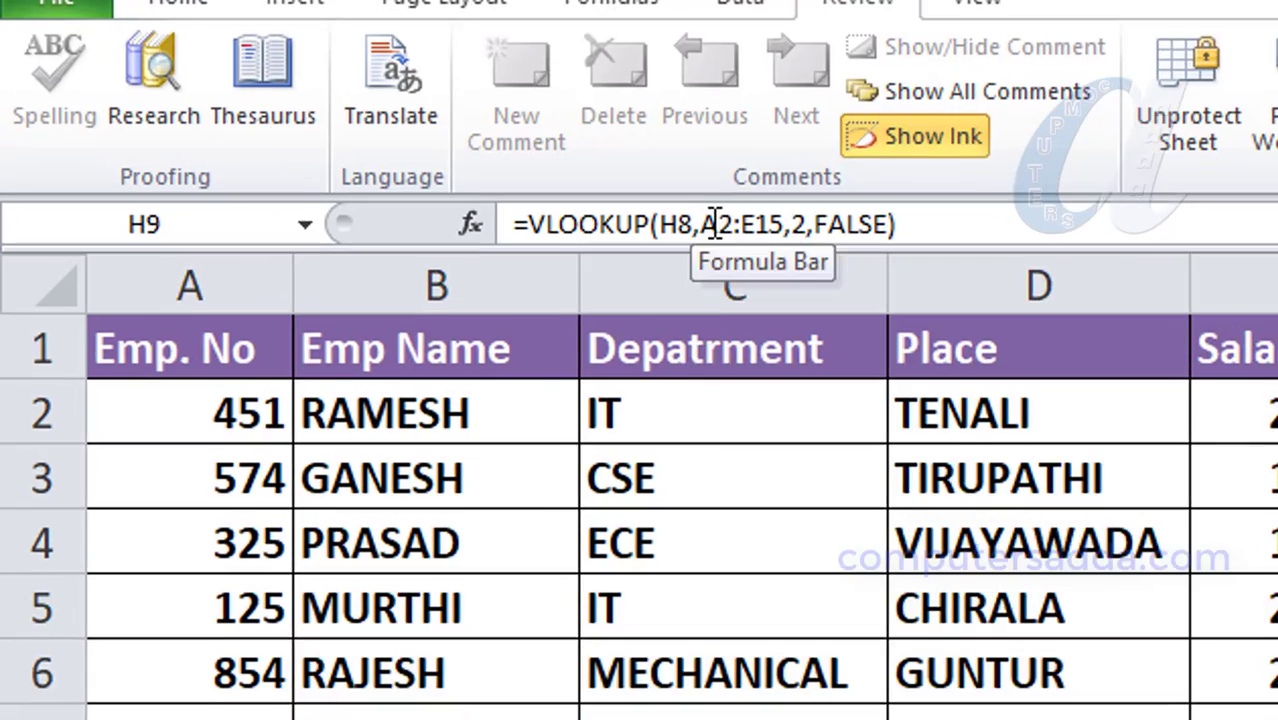
click(619, 192)
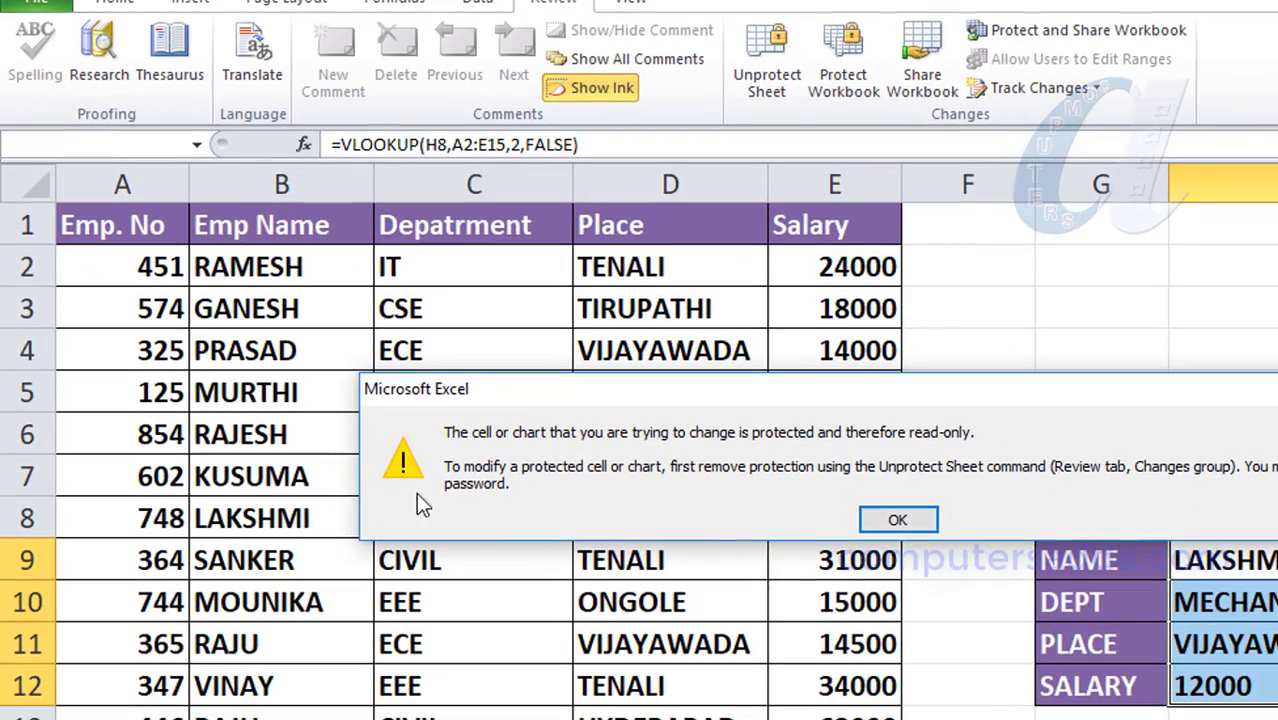
click(895, 519)
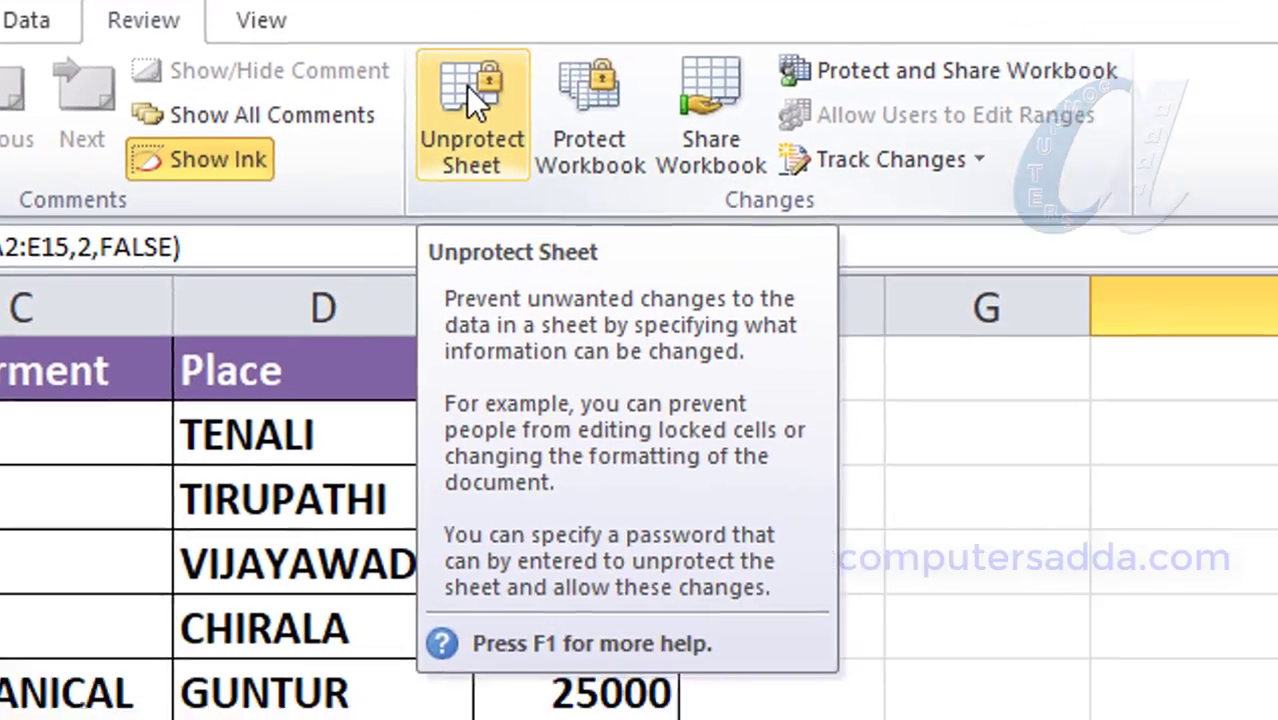
- Unprotect the sheet with its password, then open the NAME and DEPT VLOOKUP formulas for editing
click(468, 92)
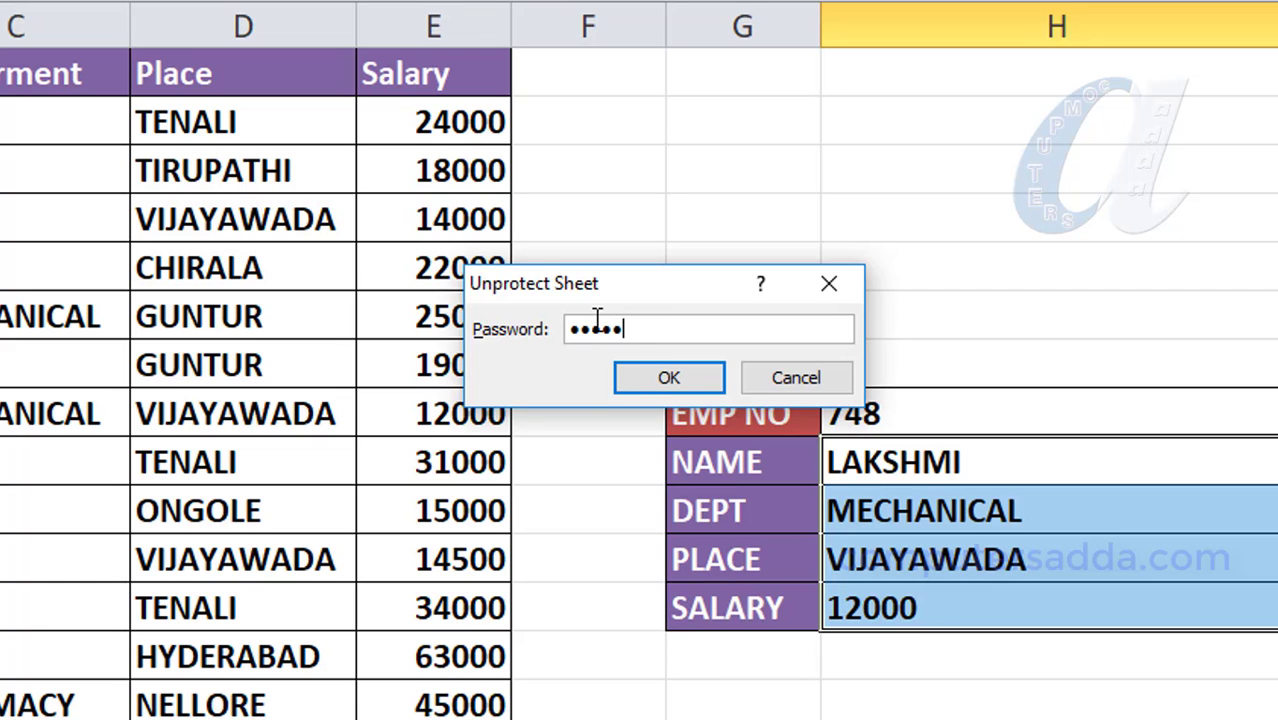
click(665, 380)
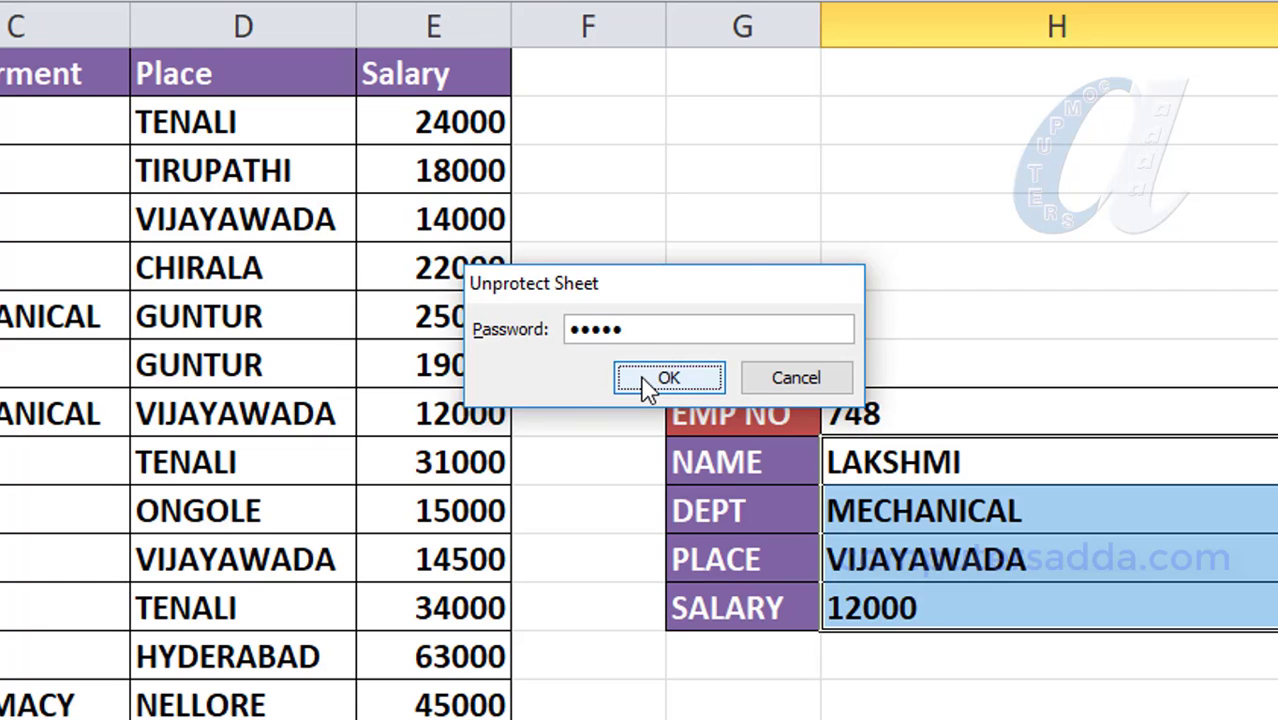
double_click(922, 455)
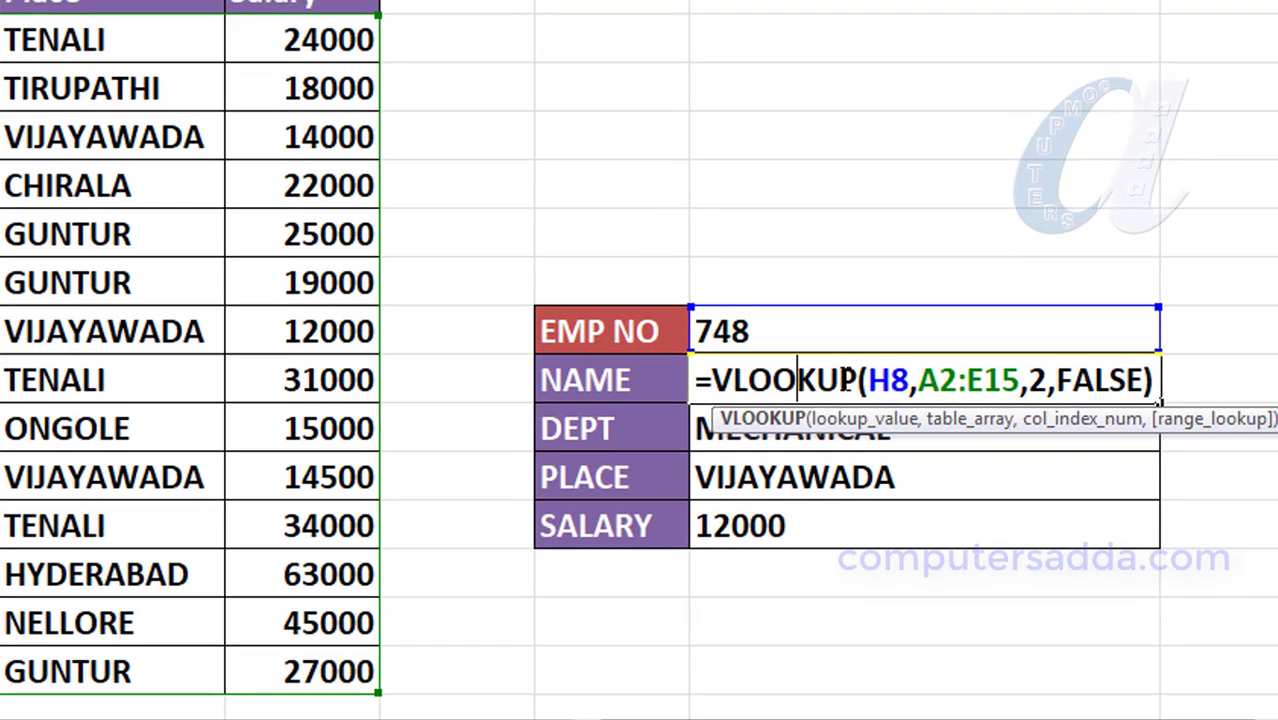
key(Return)
double_click(783, 428)
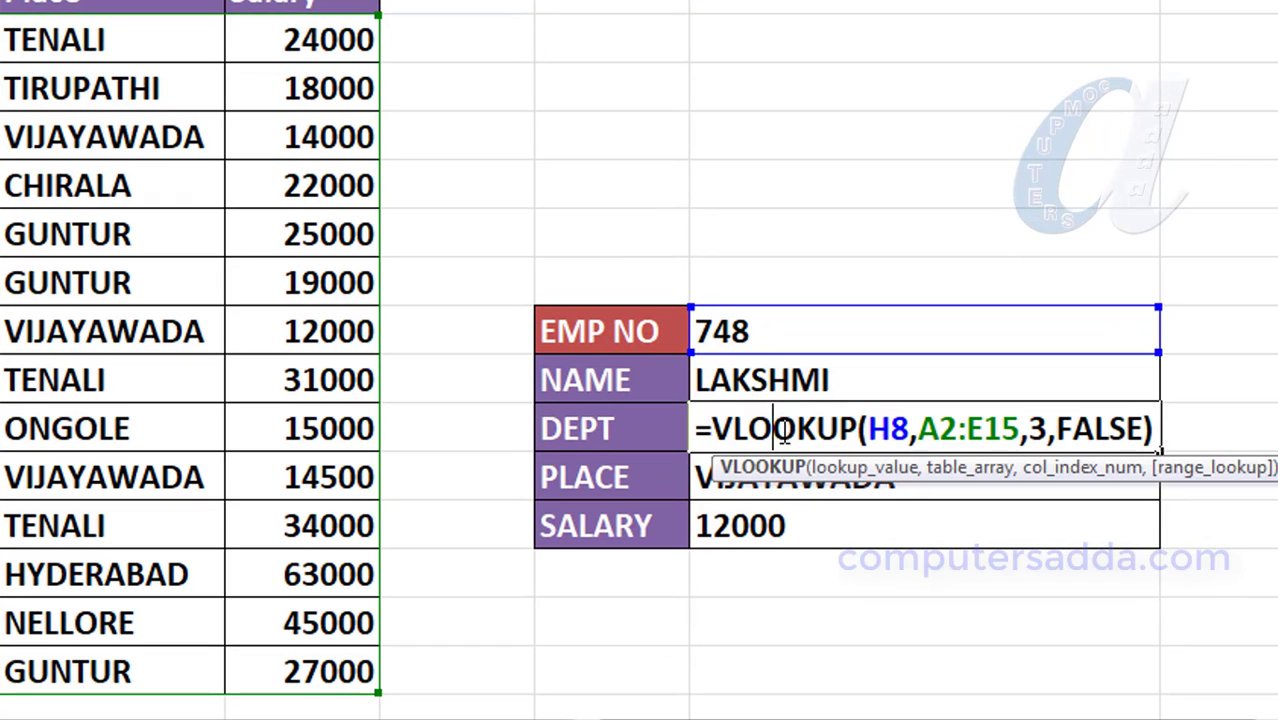
key(Return)
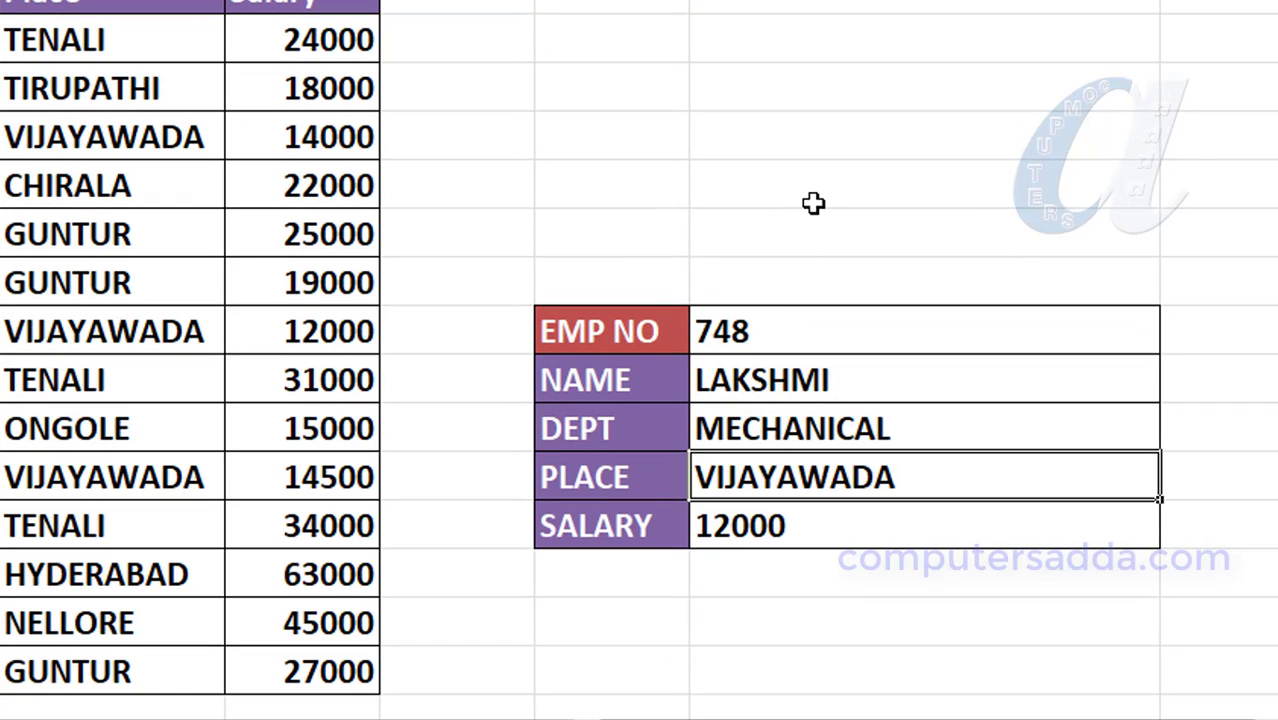